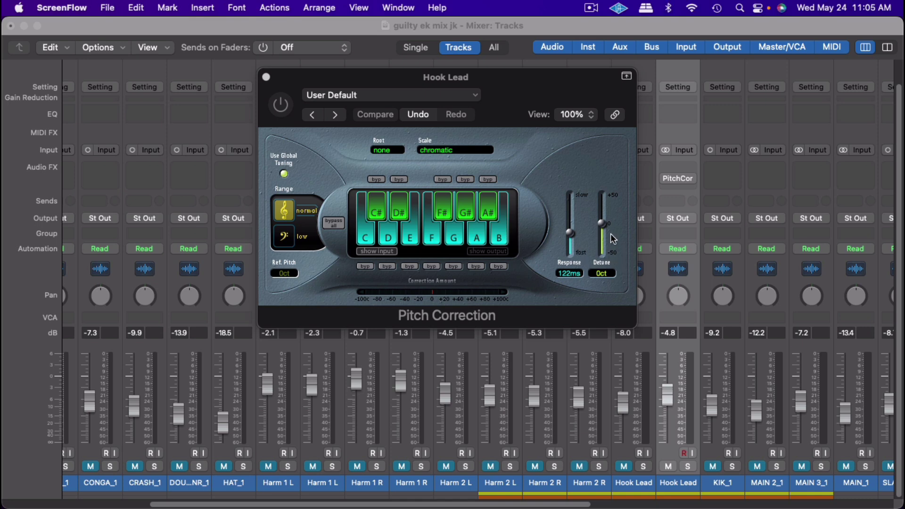
Insert Waves Tune Real-Time (Stereo) from the Recent plug-ins into an empty Hook Lead Audio FX slot
click(549, 295)
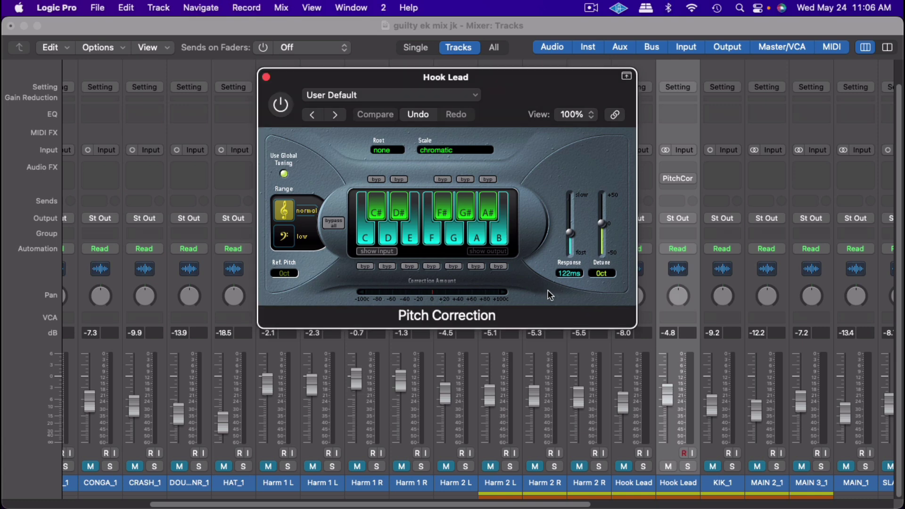
click(677, 168)
mouse_move(684, 213)
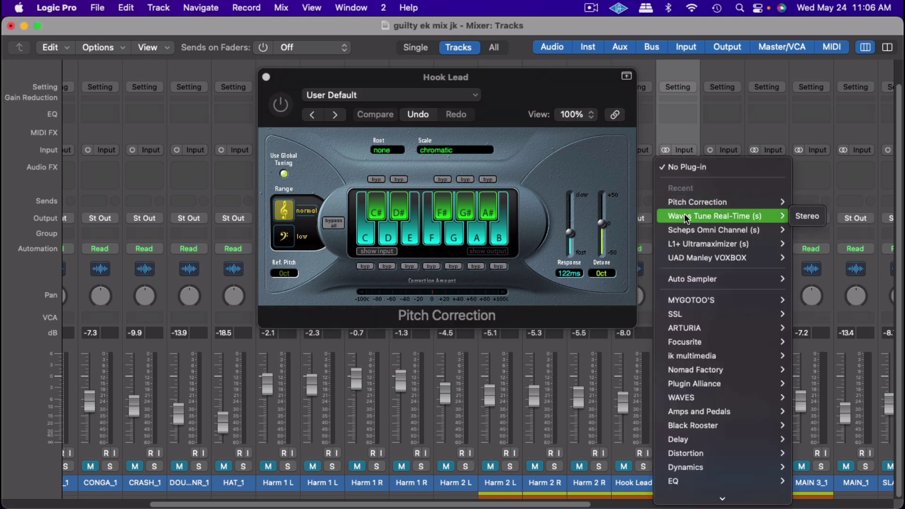
click(825, 217)
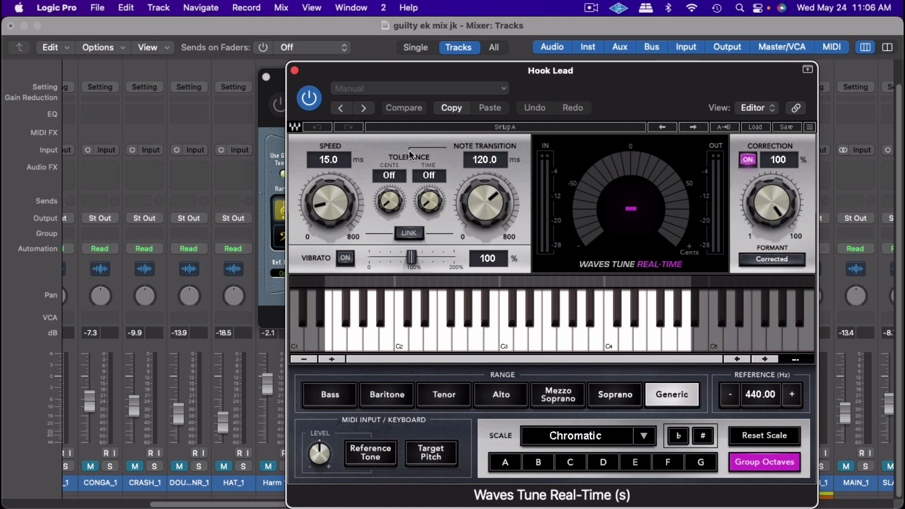
Close the Waves Tune Real-Time editor to reveal the Pitch Correction window
click(296, 72)
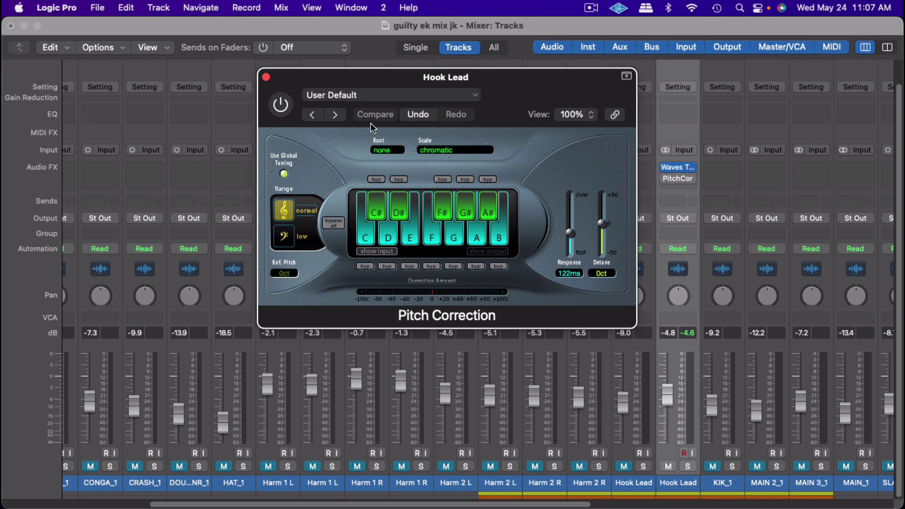
Choose root F and the natural min scale, raise Response to 267 ms, and start playback
click(388, 150)
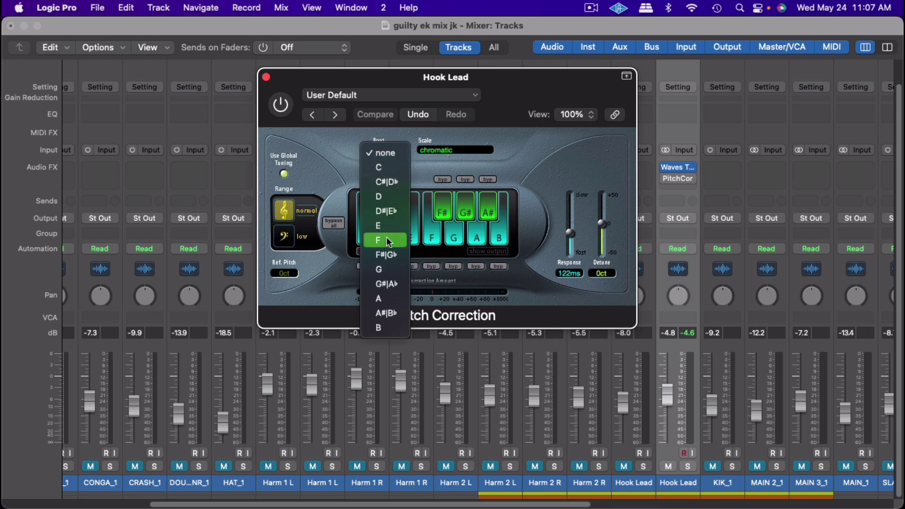
click(386, 239)
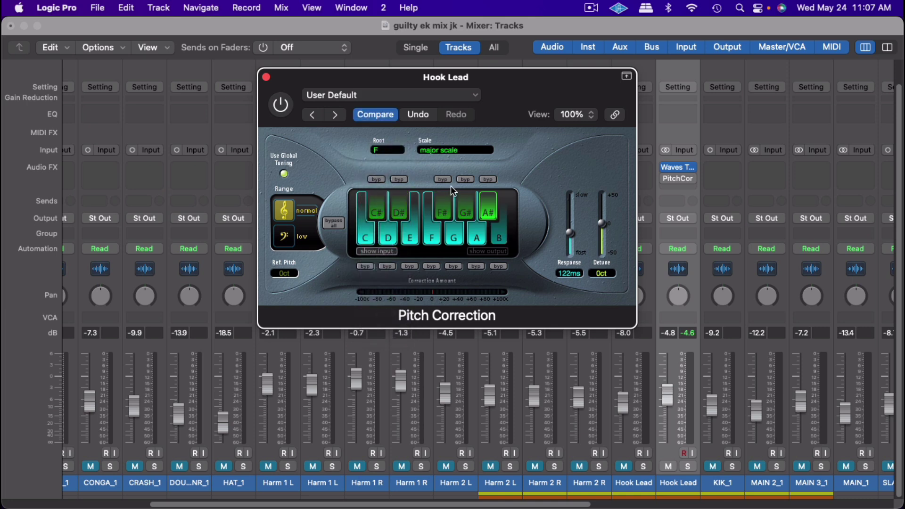
click(448, 151)
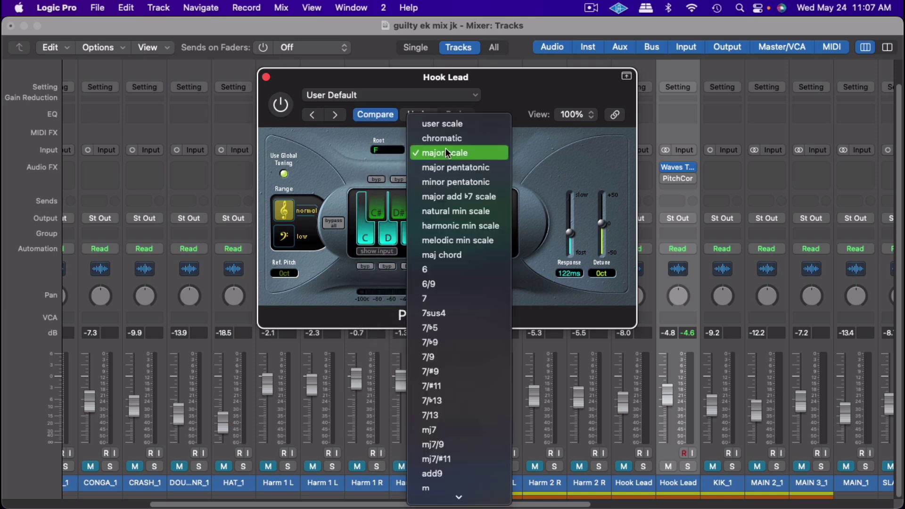
click(451, 203)
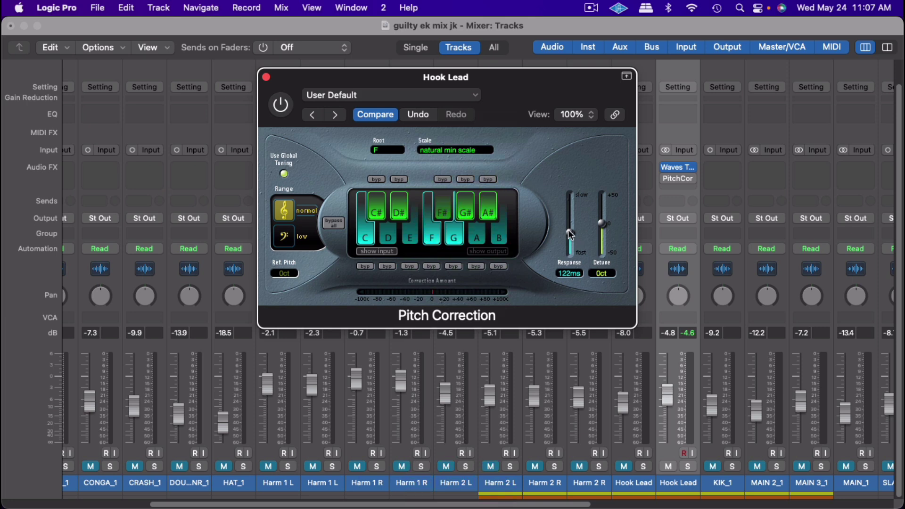
drag(570, 234, 572, 225)
key(space)
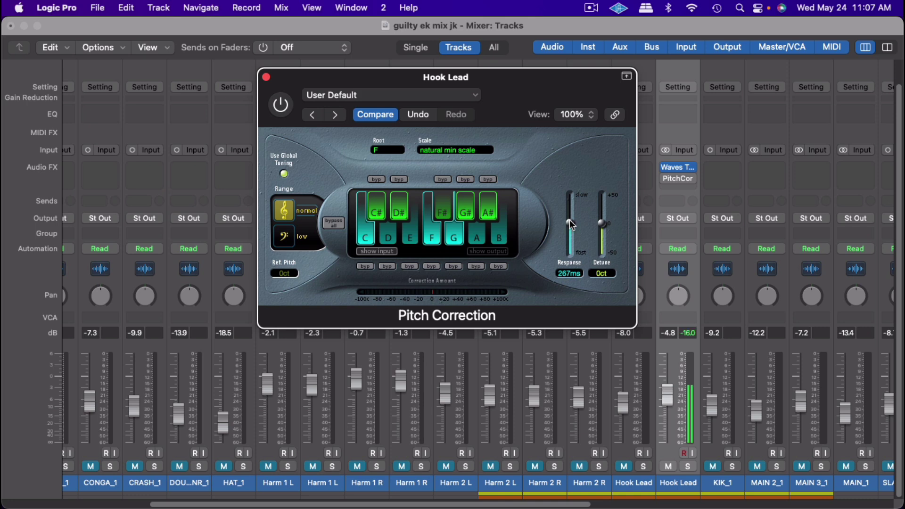
Enable the Pitch Correction plug-in with its power button at the top left
click(273, 95)
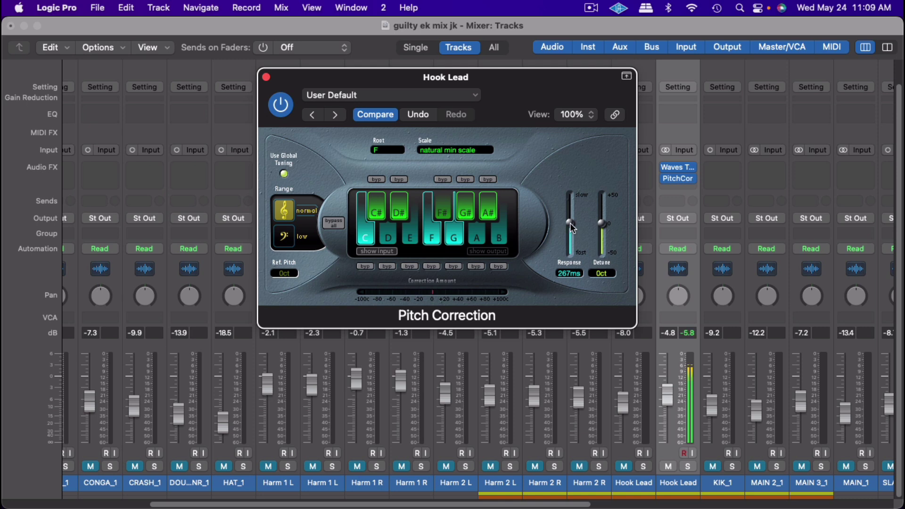
Try Response at 175 ms and 209 ms, then drag it to the fastest 0.00 ms
drag(571, 228, 571, 243)
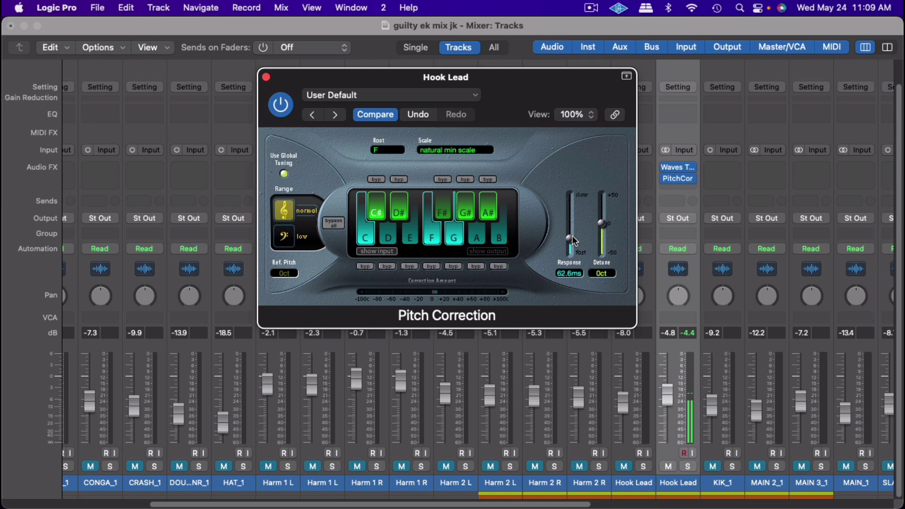
mouse_move(572, 238)
mouse_down()
mouse_move(574, 221)
mouse_move(570, 236)
mouse_up()
drag(569, 234, 568, 251)
Exclude the C# and F keys from correction, creating a user scale
click(380, 214)
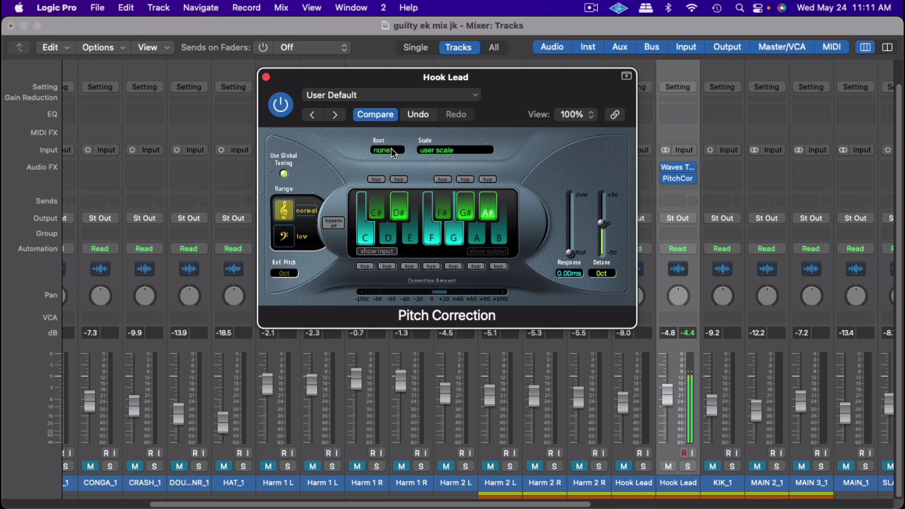
click(430, 238)
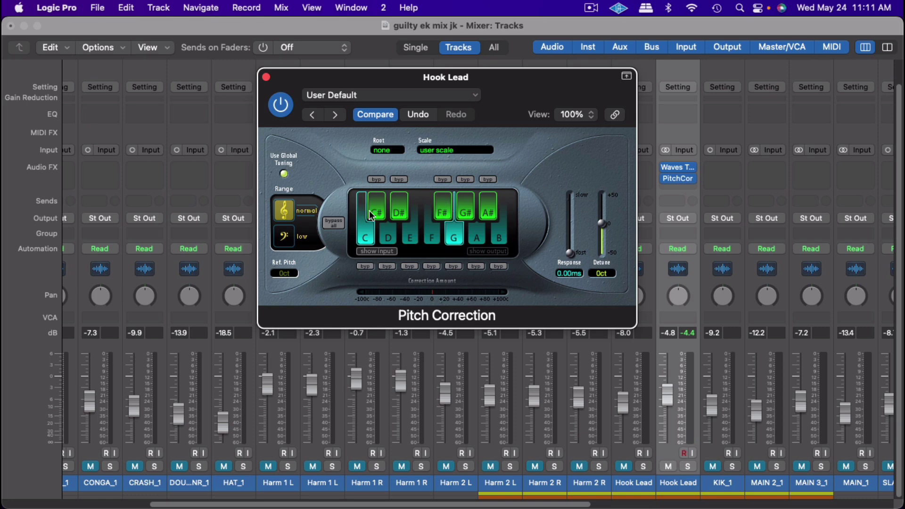
Pick F from the Root pop-up and natural min from the Scale pop-up
click(384, 151)
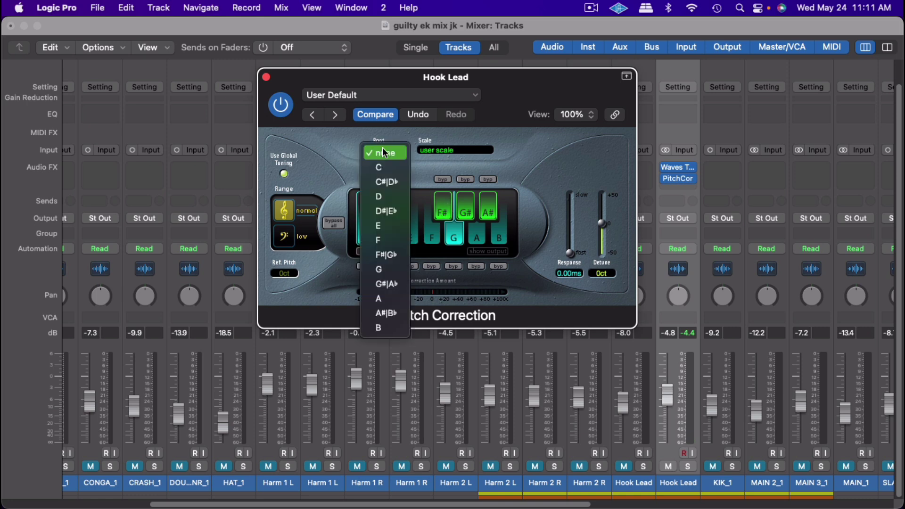
click(385, 240)
click(471, 150)
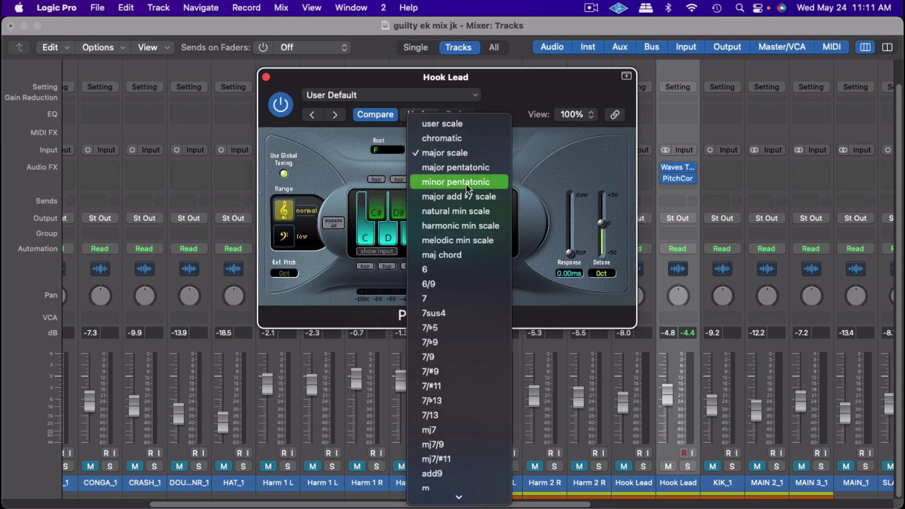
click(464, 212)
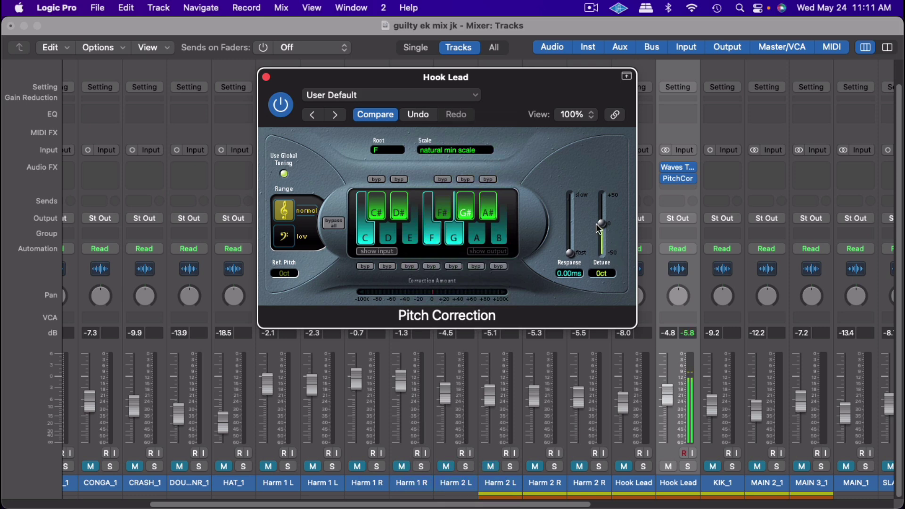
Toggle the D note's byp button several times, then bypass the C note
click(383, 266)
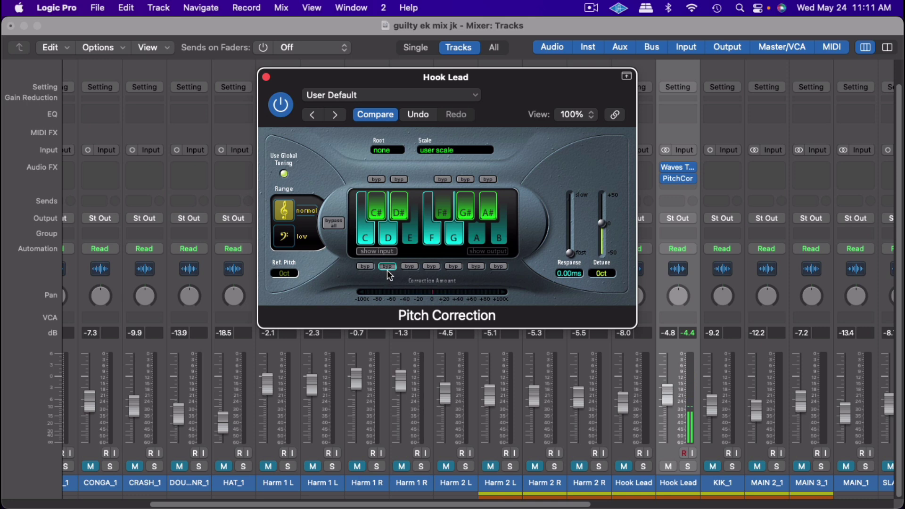
click(386, 265)
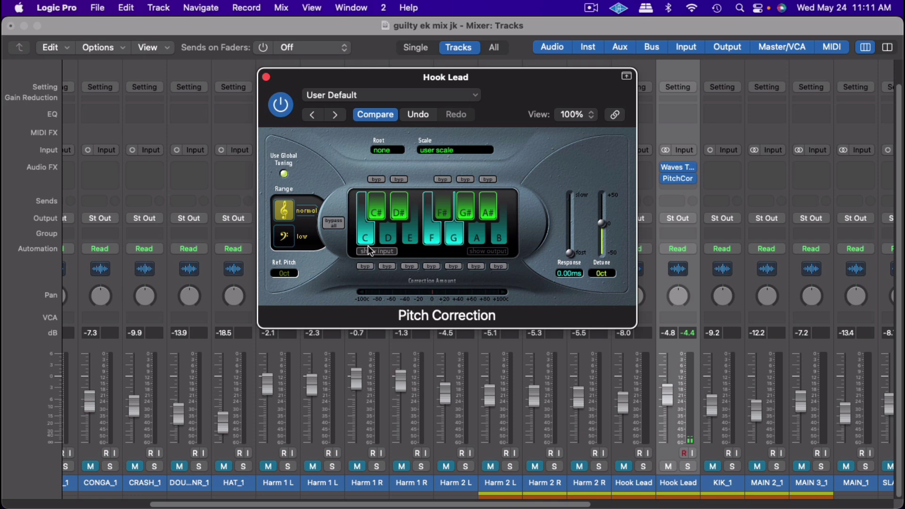
click(387, 267)
click(387, 267)
click(384, 267)
click(384, 267)
click(366, 267)
Reset the Root to F and the Scale to natural min once more
click(388, 151)
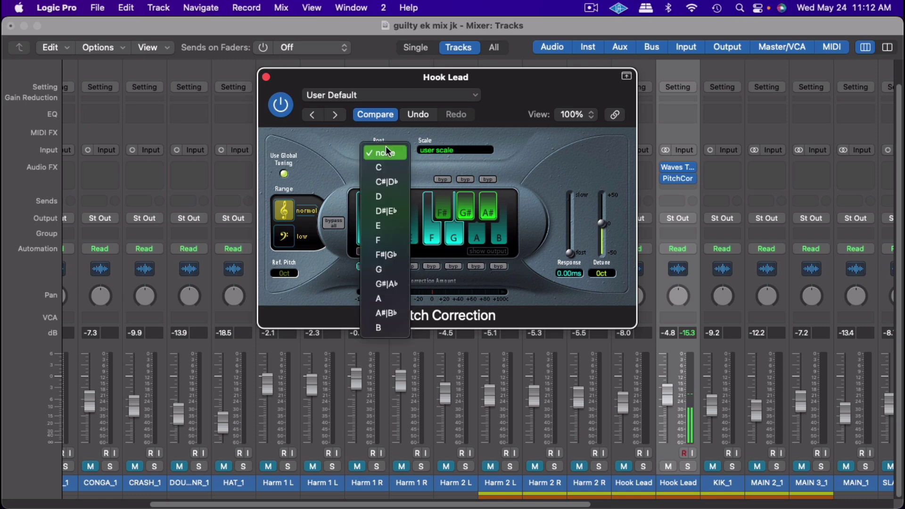
click(384, 237)
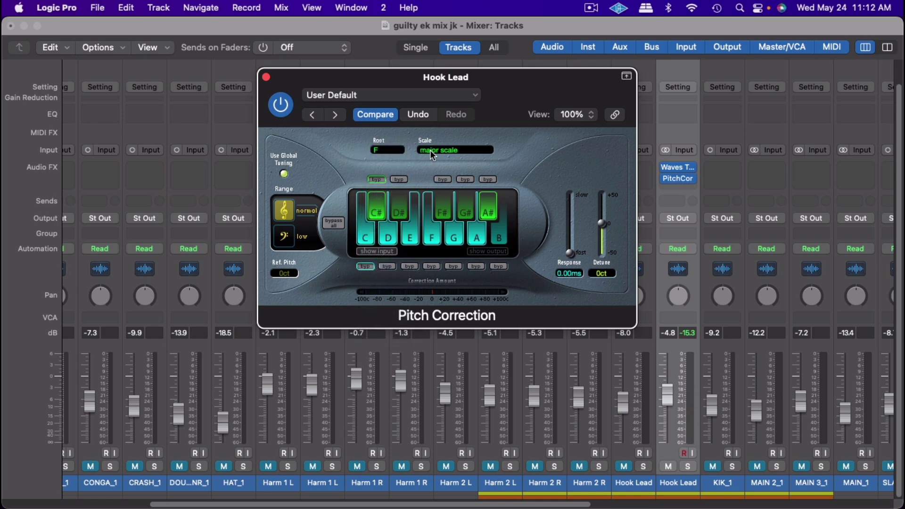
click(430, 150)
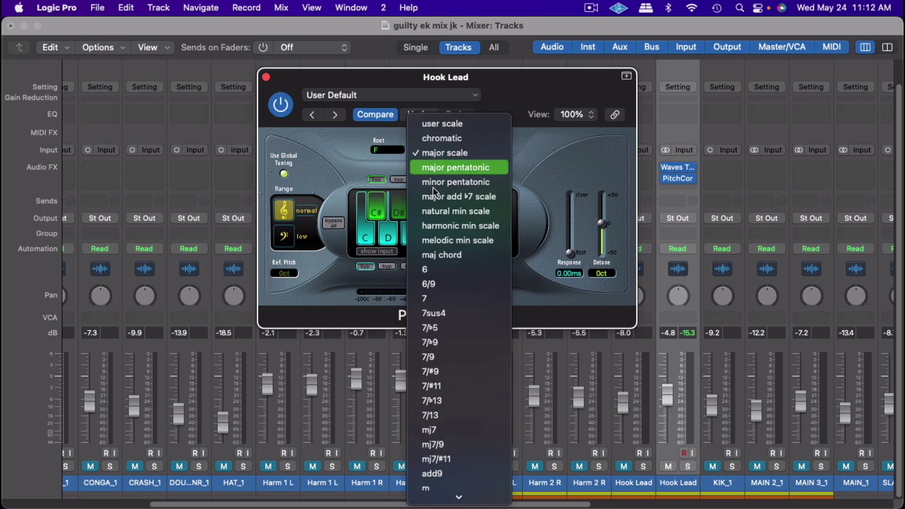
click(452, 210)
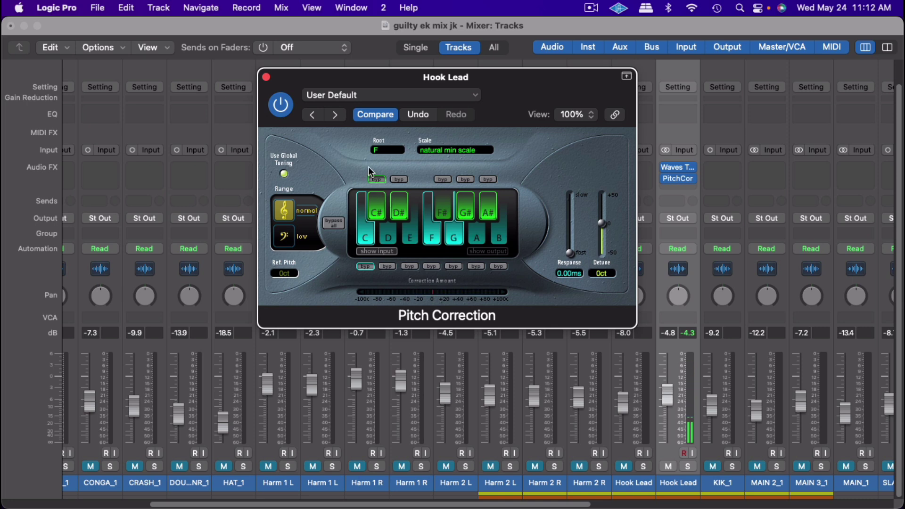
Un-bypass C#, set Response to 48.7 ms, save the project with Cmd+S, and play back
click(376, 180)
drag(570, 253, 568, 247)
drag(573, 238, 573, 241)
key(super+s)
key(space)
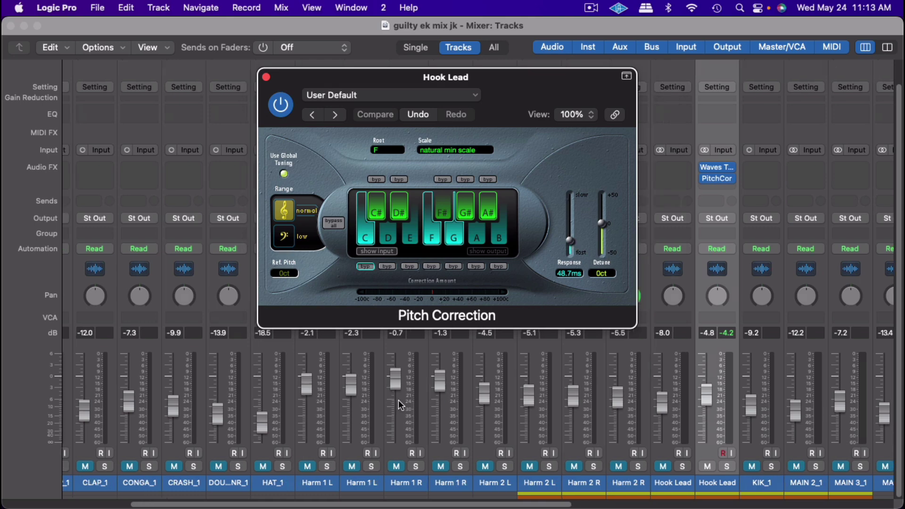
Insert a stereo Pitch Shifter (Pitch > Pitch Shifter > Stereo) in Inst 1's Audio FX slot
scroll(398, 400, left, 10)
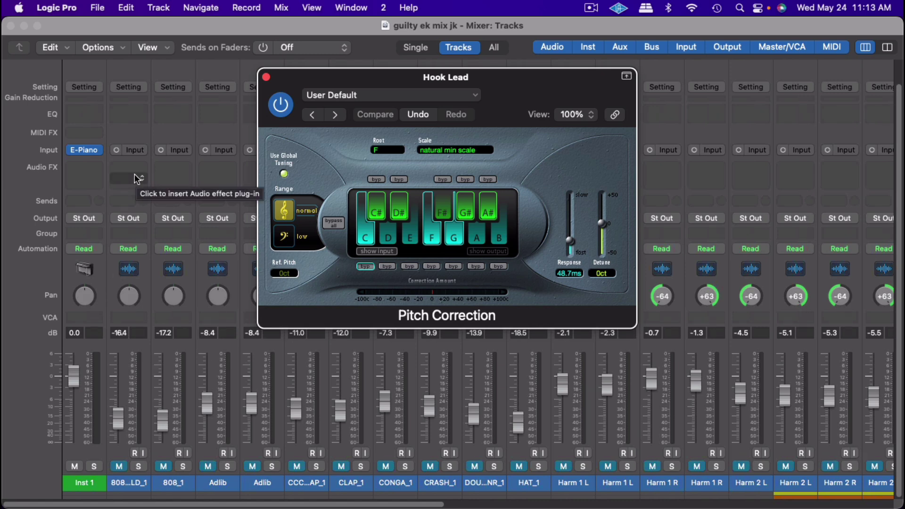
click(87, 173)
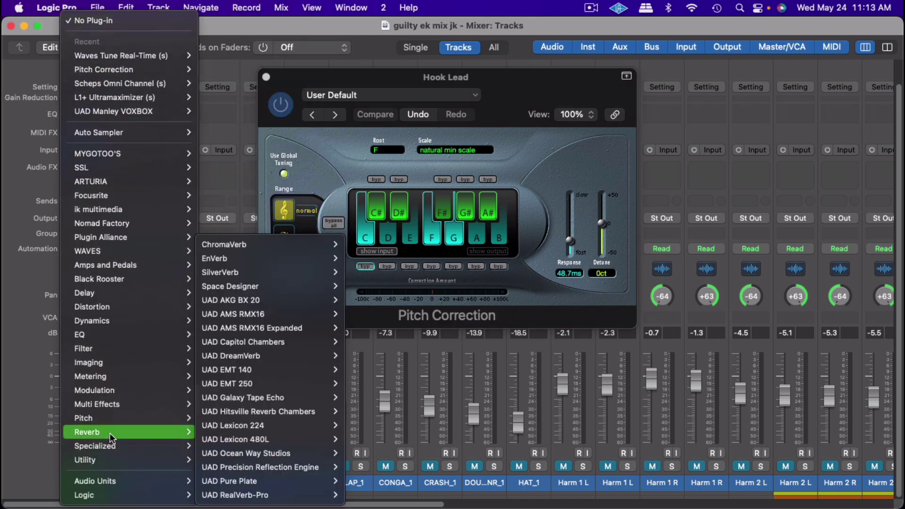
mouse_move(109, 420)
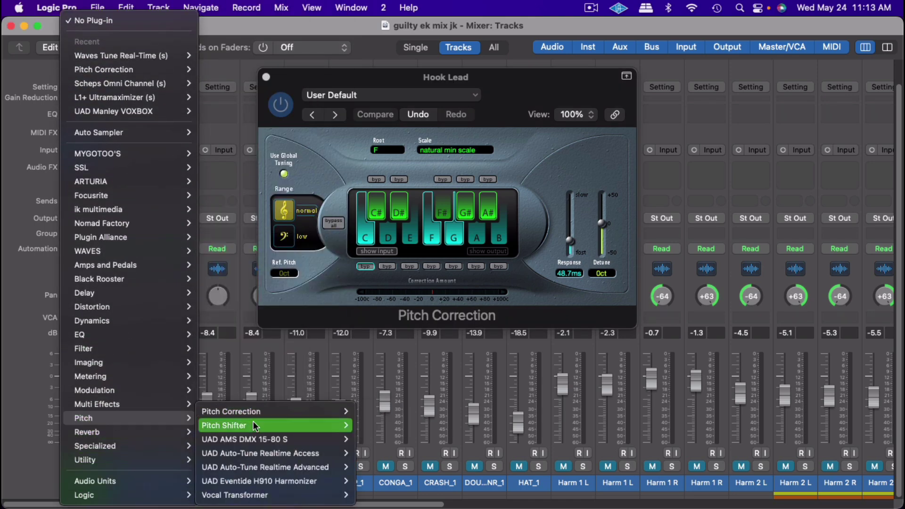
mouse_move(256, 423)
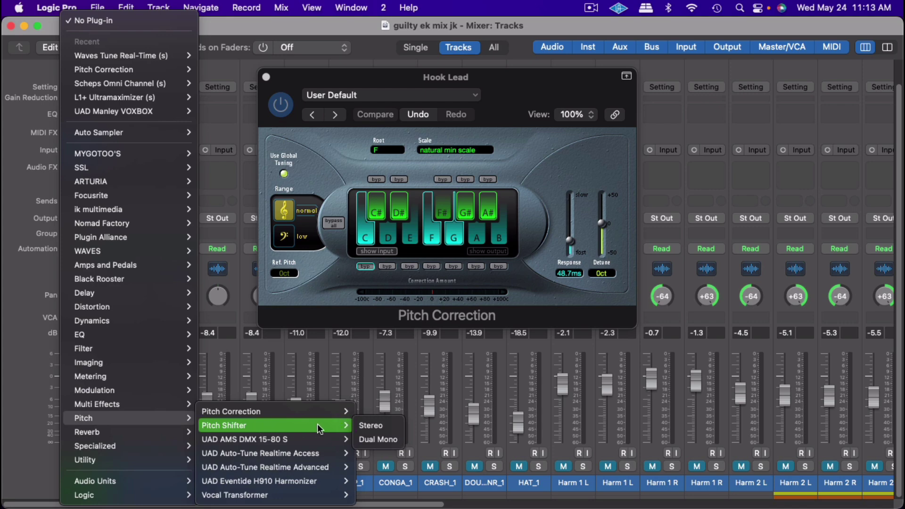
click(383, 426)
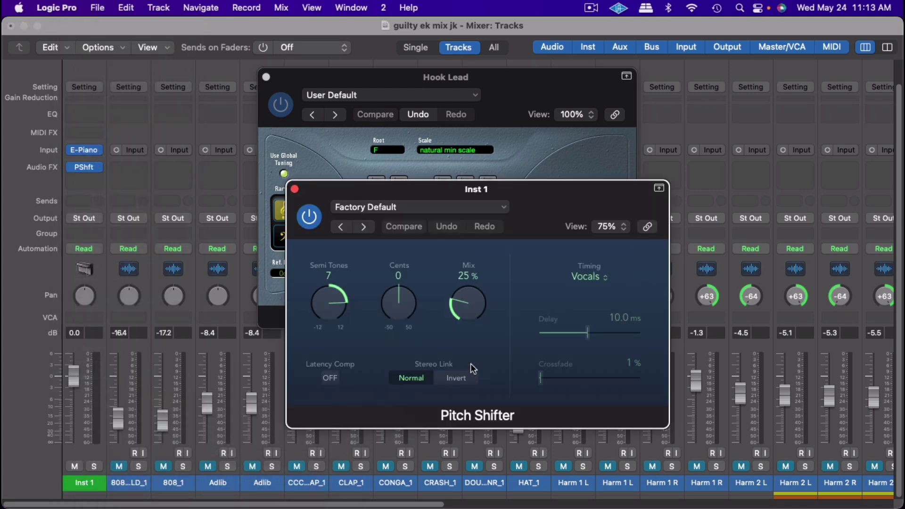
Keep the Vocals timing mode, raise the Pitch Shifter mix to 100%, and close its window
click(584, 278)
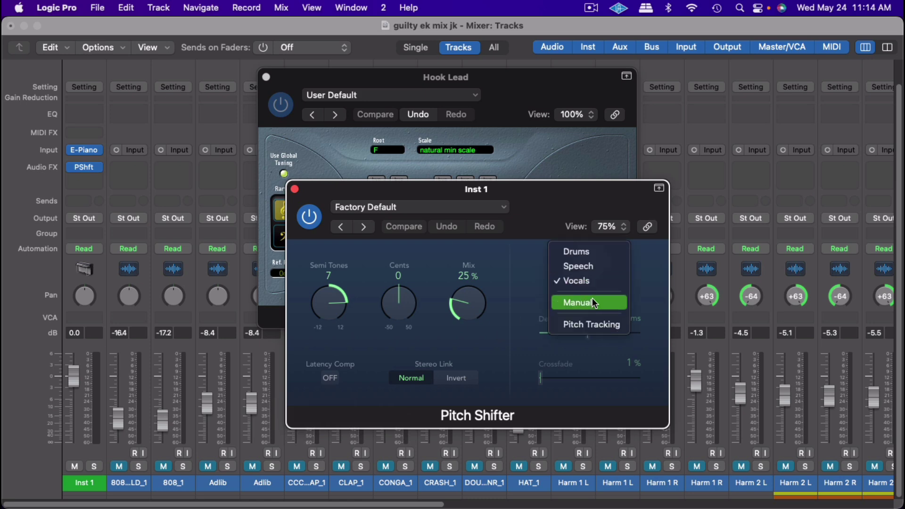
click(501, 272)
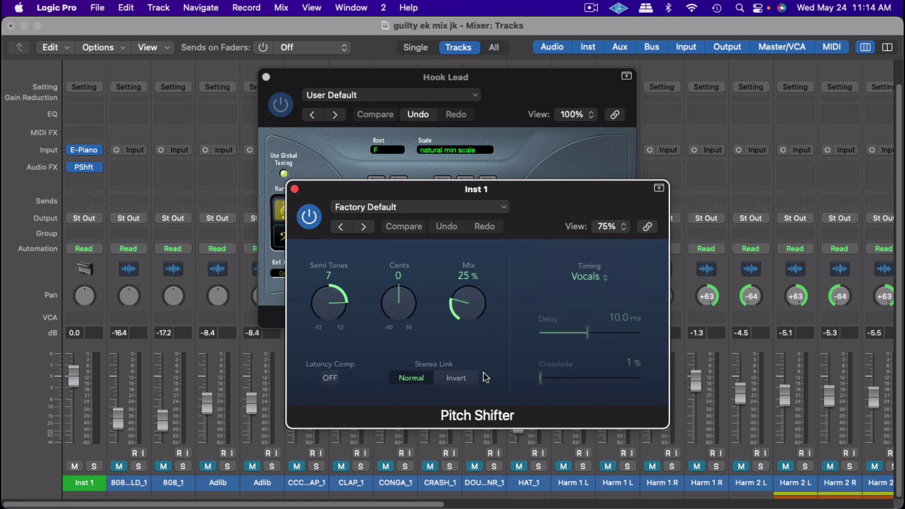
drag(472, 313, 478, 123)
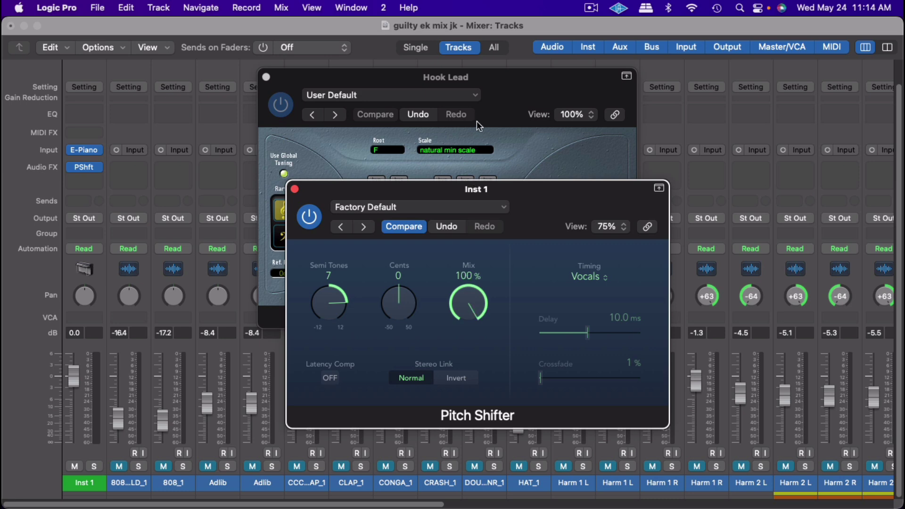
click(294, 190)
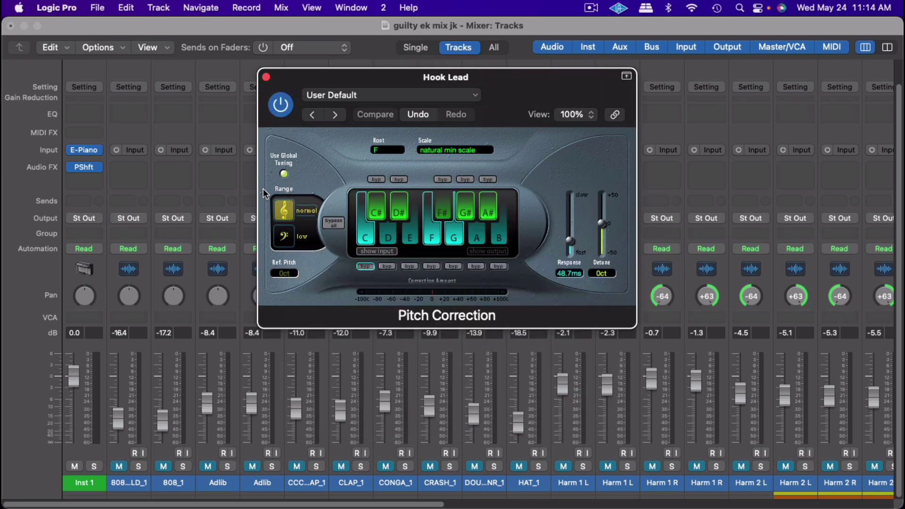
Set Inst 1's Pitch Shifter slot to No Plug-in, clearing its audio effects
click(99, 169)
click(112, 191)
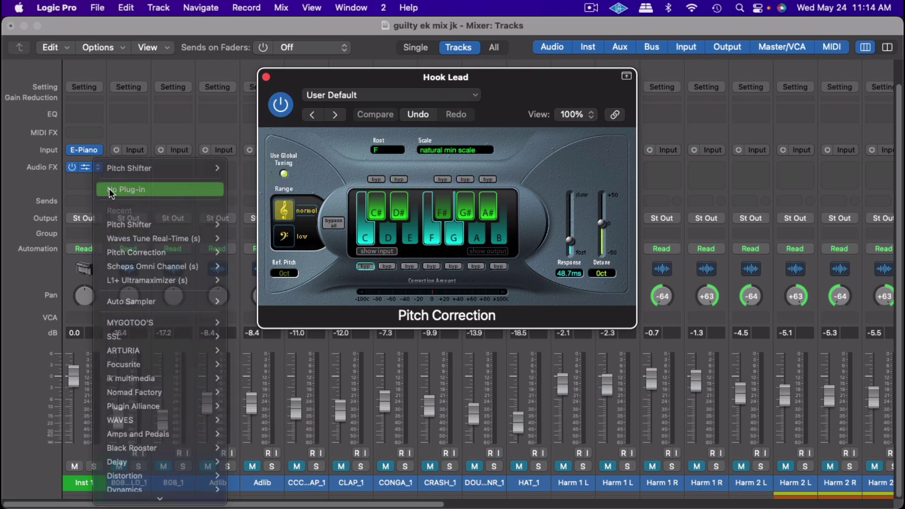